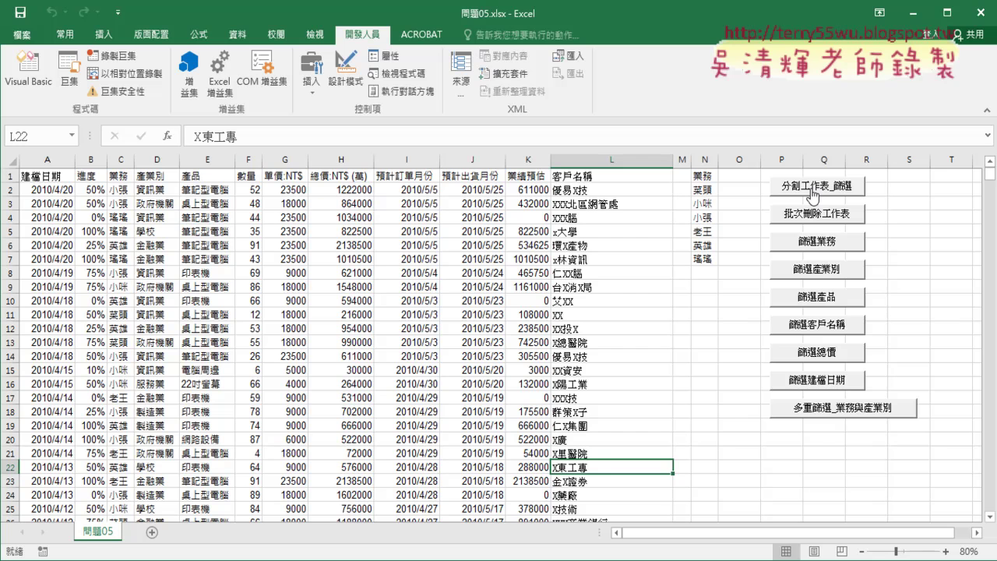
Run the 分割工作表_篩選 macro to create one worksheet per salesperson from 問題05
{"action": "left_click", "coordinate": [813, 195]}
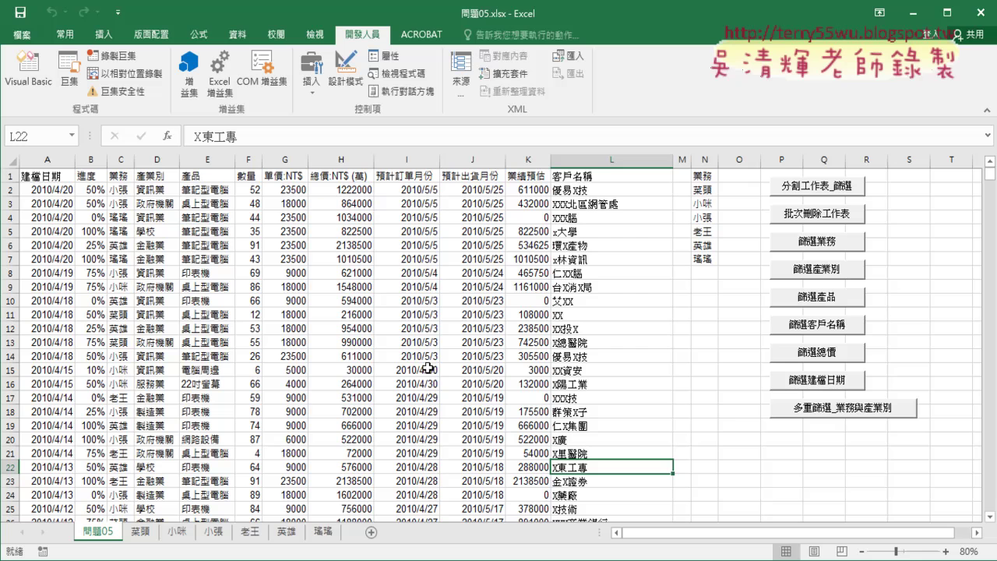
Run the 批次刪除工作表 macro to remove every sheet except 問題05
{"action": "left_click", "coordinate": [811, 222]}
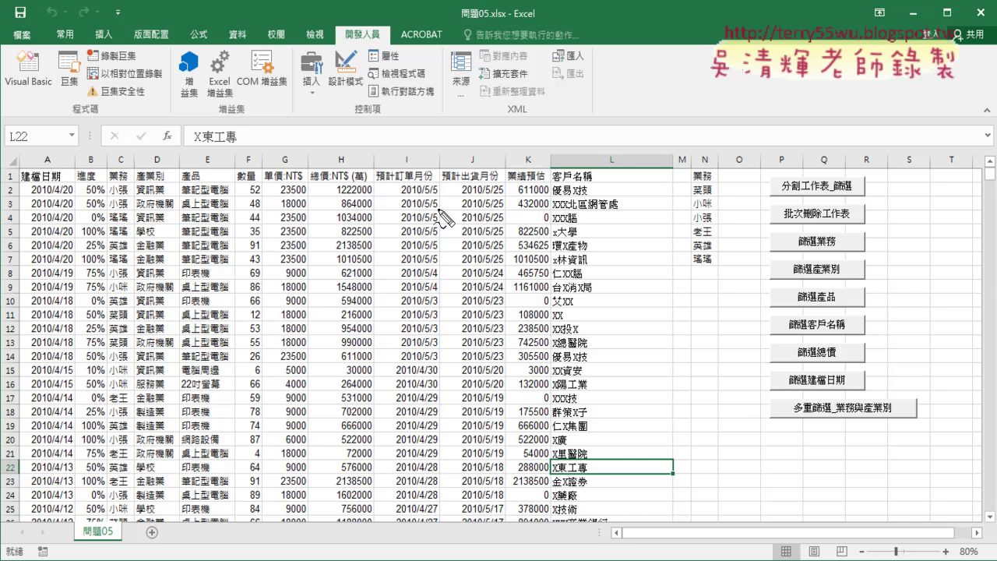
Draw arrows and circles marking the 業務 and 產業別 headers and a sample value row
{"action": "mouse_move", "coordinate": [123, 117]}
{"action": "left_mouse_down"}
{"action": "mouse_move", "coordinate": [114, 163]}
{"action": "mouse_move", "coordinate": [141, 134]}
{"action": "mouse_move", "coordinate": [160, 164]}
{"action": "left_mouse_up"}
{"action": "left_click_drag", "start_coordinate": [153, 146], "coordinate": [182, 136]}
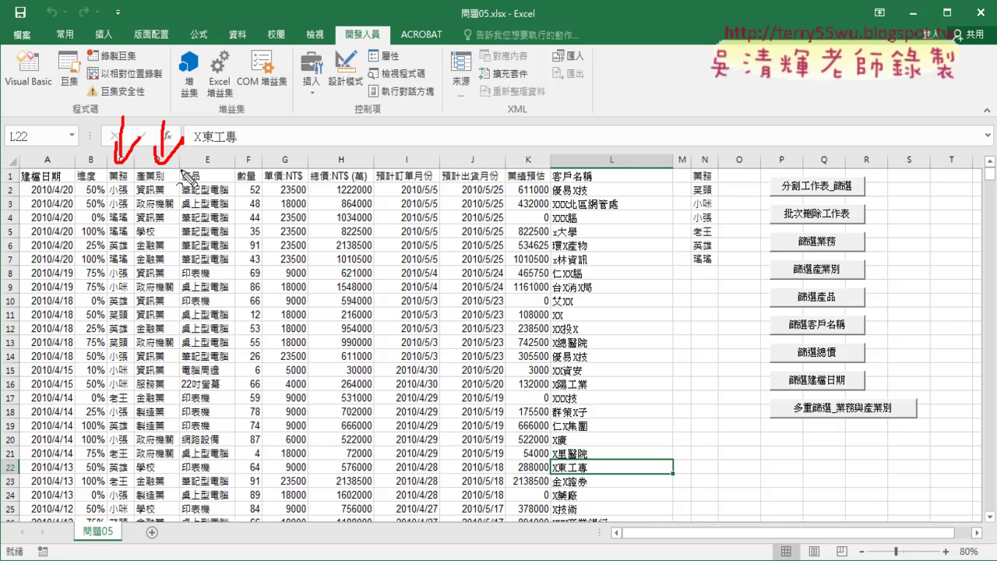
{"action": "mouse_move", "coordinate": [127, 172]}
{"action": "left_mouse_down"}
{"action": "mouse_move", "coordinate": [117, 168]}
{"action": "mouse_move", "coordinate": [141, 164]}
{"action": "left_mouse_up"}
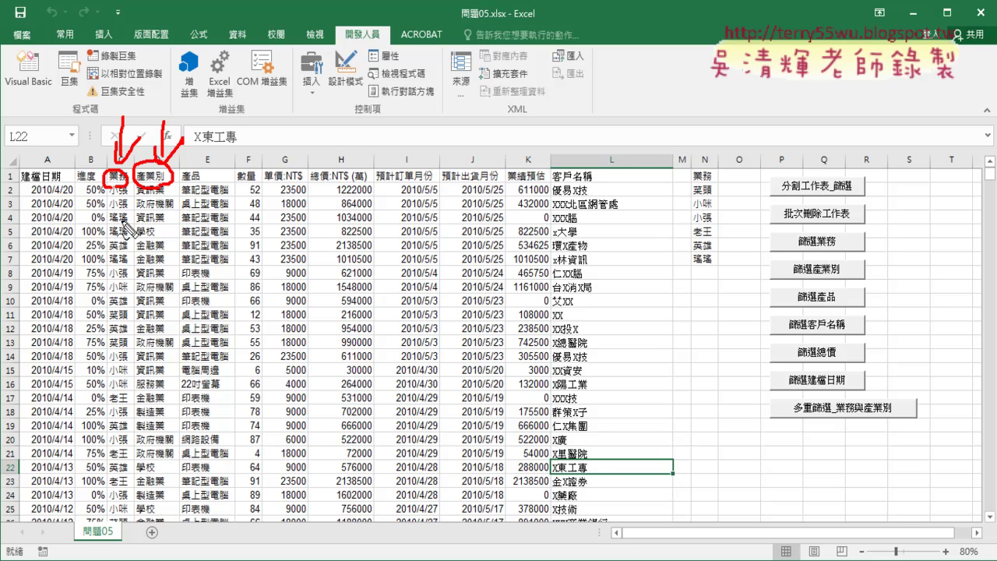
{"action": "mouse_move", "coordinate": [129, 269]}
{"action": "left_mouse_down"}
{"action": "mouse_move", "coordinate": [162, 259]}
{"action": "mouse_move", "coordinate": [167, 270]}
{"action": "left_mouse_up"}
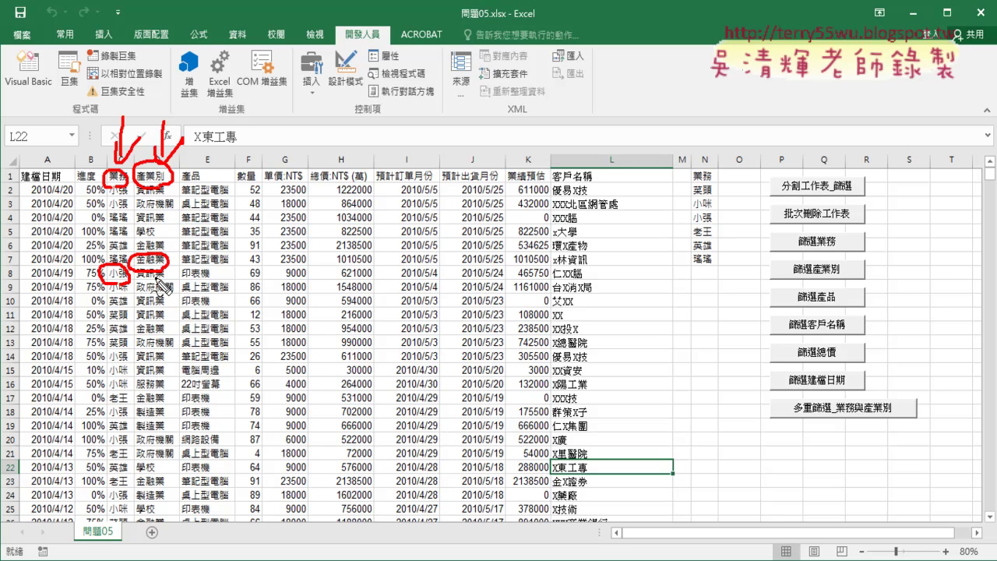
Erase all the red pen annotations from the 問題05 sheet
{"action": "key", "text": "Escape"}
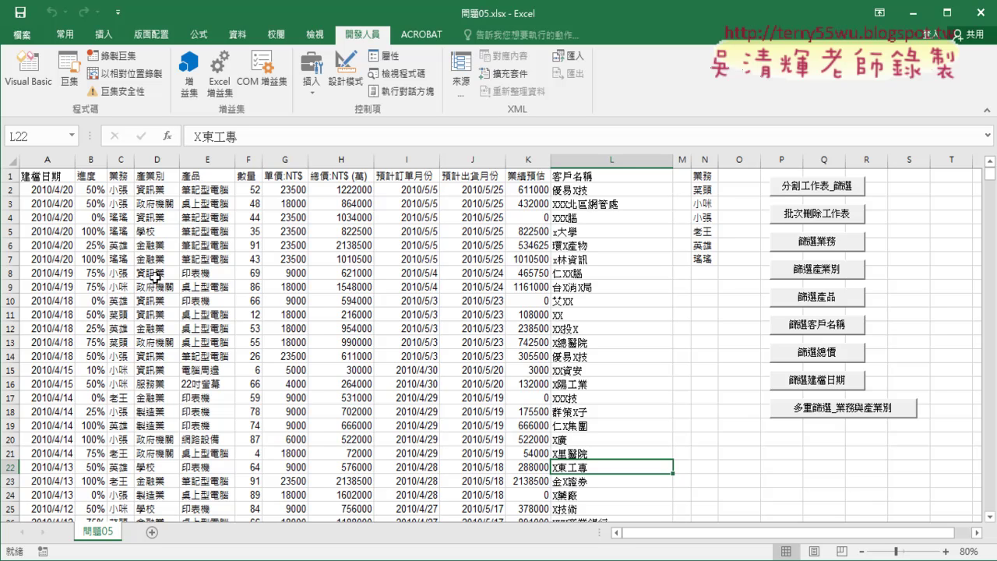
Select column D, launch 多重篩選_業務與產業別 and enter the salesperson's name
{"action": "left_click", "coordinate": [157, 160]}
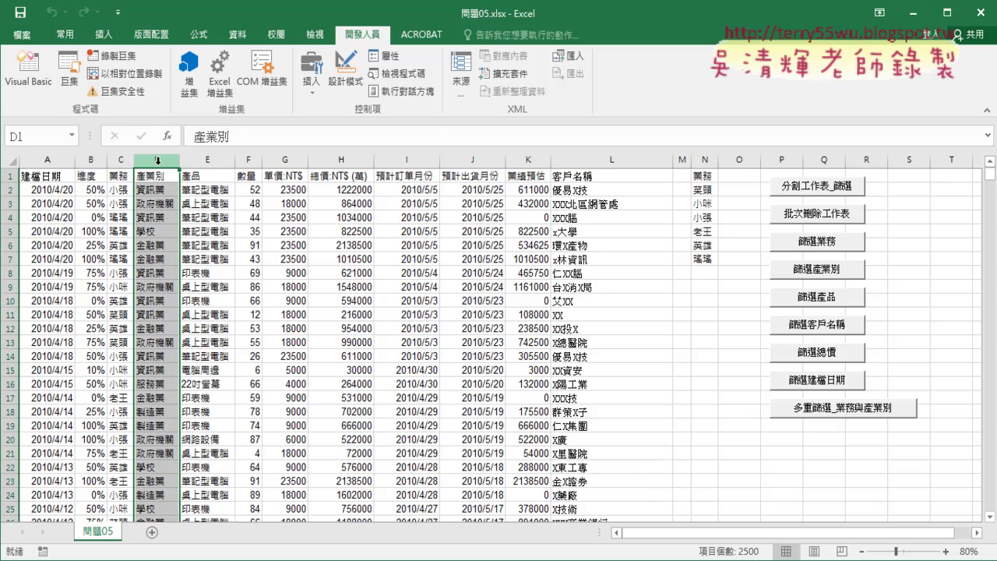
{"action": "left_click", "coordinate": [816, 414]}
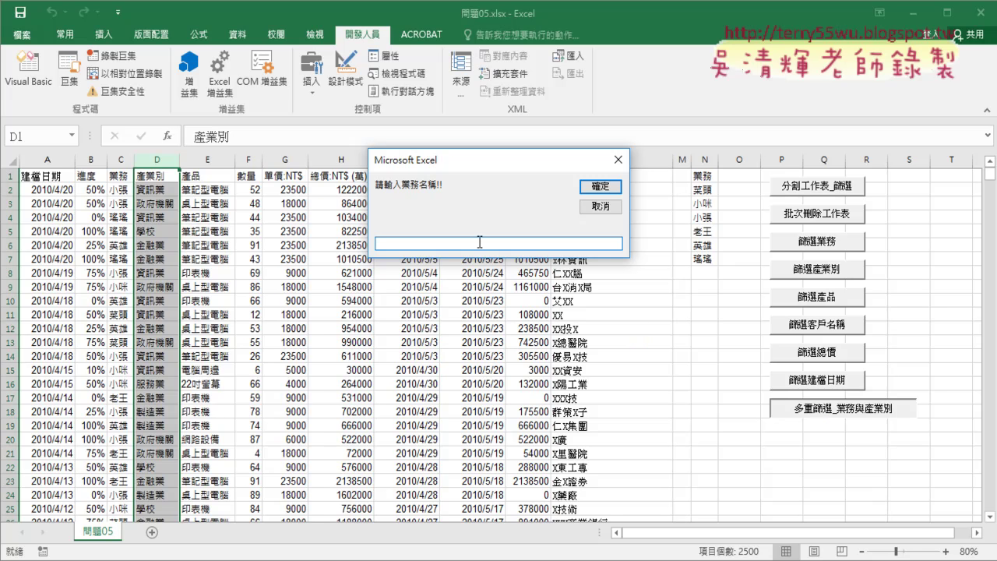
{"action": "type", "text": "ㄒ"}
{"action": "type", "text": "ㄠ3"}
{"action": "type", "text": "ㄇㄧ"}
{"action": "key", "text": "space"}
{"action": "key", "text": "Return"}
{"action": "key", "text": "Return"}
Enter the industry 金融業 in the second prompt
{"action": "type", "text": "ㄐㄧ"}
{"action": "type", "text": "ㄣ"}
{"action": "key", "text": "space"}
{"action": "type", "text": "ㄖㄨ"}
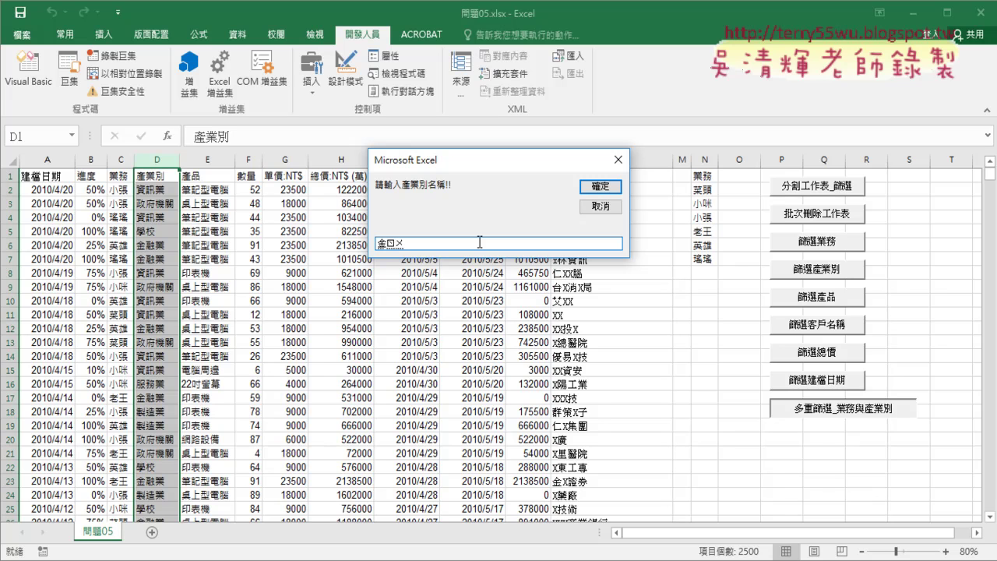
{"action": "type", "text": "ㄥˊ"}
{"action": "key", "text": "Return"}
{"action": "type", "text": "ㄧㄝˋ"}
{"action": "key", "text": "Return"}
Confirm the industry prompt and open the newly created filtered worksheet
{"action": "left_click", "coordinate": [600, 188]}
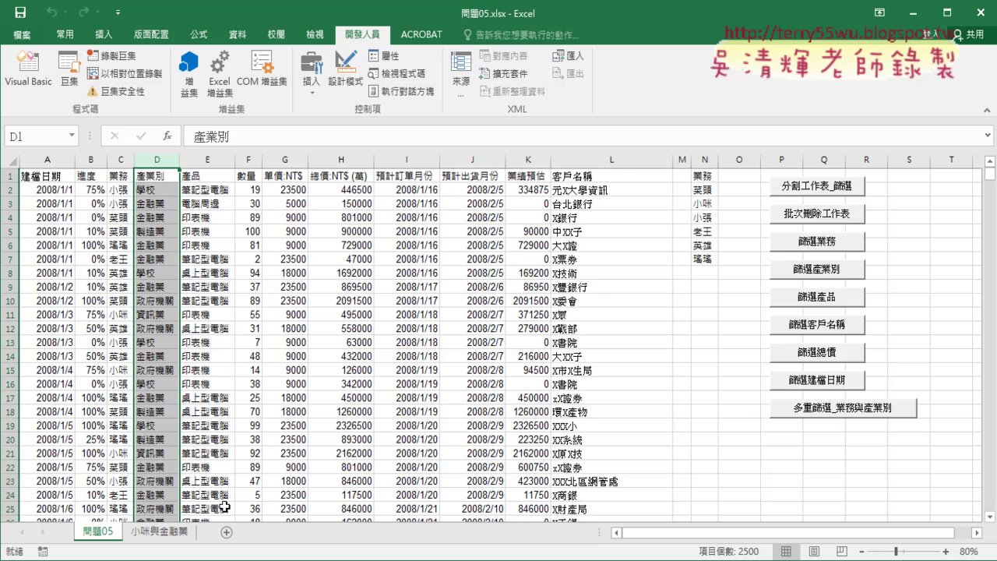
{"action": "left_click", "coordinate": [167, 532]}
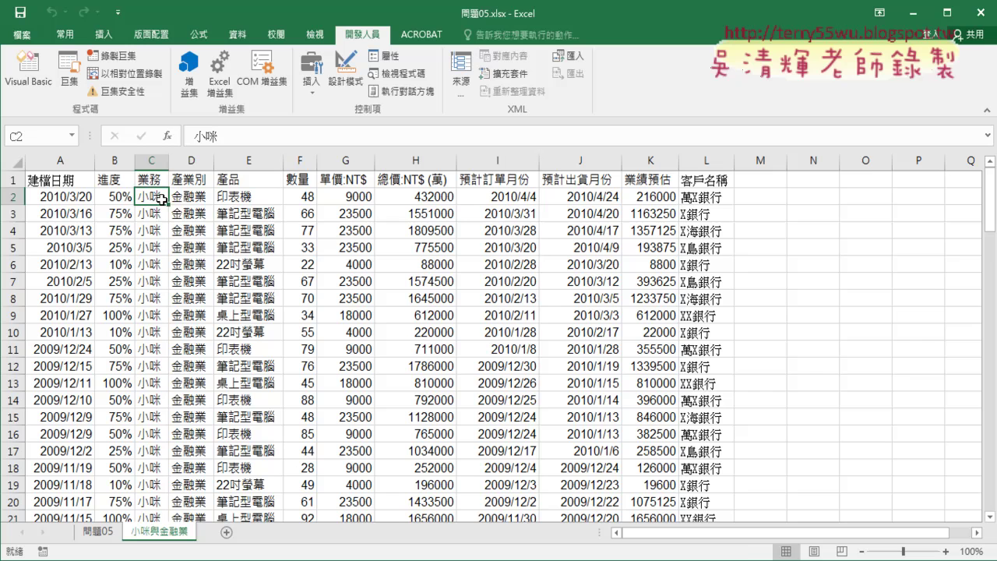
{"action": "mouse_move", "coordinate": [151, 201]}
{"action": "left_mouse_down"}
{"action": "mouse_move", "coordinate": [186, 201]}
{"action": "mouse_move", "coordinate": [191, 247]}
{"action": "left_mouse_up"}
Scroll through the filtered rows and select columns C:D to verify salesperson and industry
{"action": "scroll", "coordinate": [184, 315], "scroll_direction": "down", "scroll_amount": 4}
{"action": "scroll", "coordinate": [184, 315], "scroll_direction": "down", "scroll_amount": 7}
{"action": "scroll", "coordinate": [184, 315], "scroll_direction": "down", "scroll_amount": 7}
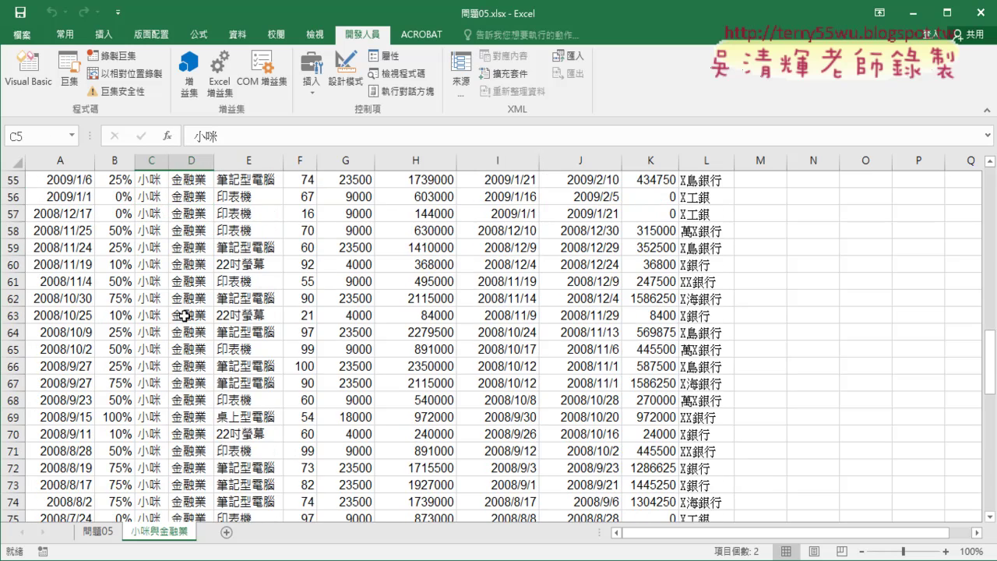
{"action": "scroll", "coordinate": [183, 316], "scroll_direction": "down", "scroll_amount": 7}
{"action": "scroll", "coordinate": [184, 315], "scroll_direction": "down", "scroll_amount": 3}
{"action": "scroll", "coordinate": [184, 315], "scroll_direction": "up", "scroll_amount": 3}
{"action": "scroll", "coordinate": [184, 316], "scroll_direction": "up", "scroll_amount": 5}
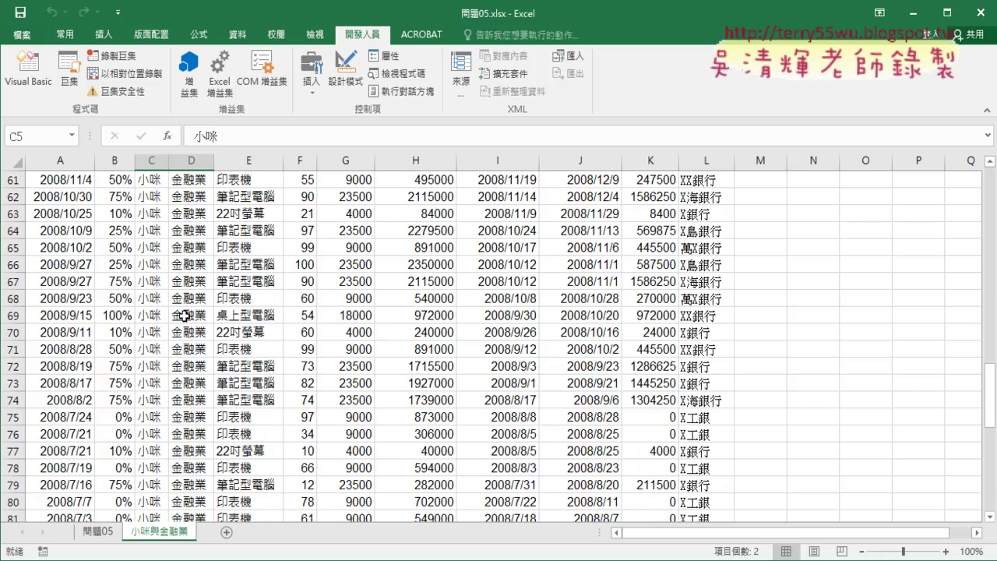
{"action": "scroll", "coordinate": [184, 315], "scroll_direction": "up", "scroll_amount": 16}
{"action": "scroll", "coordinate": [184, 315], "scroll_direction": "up", "scroll_amount": 4}
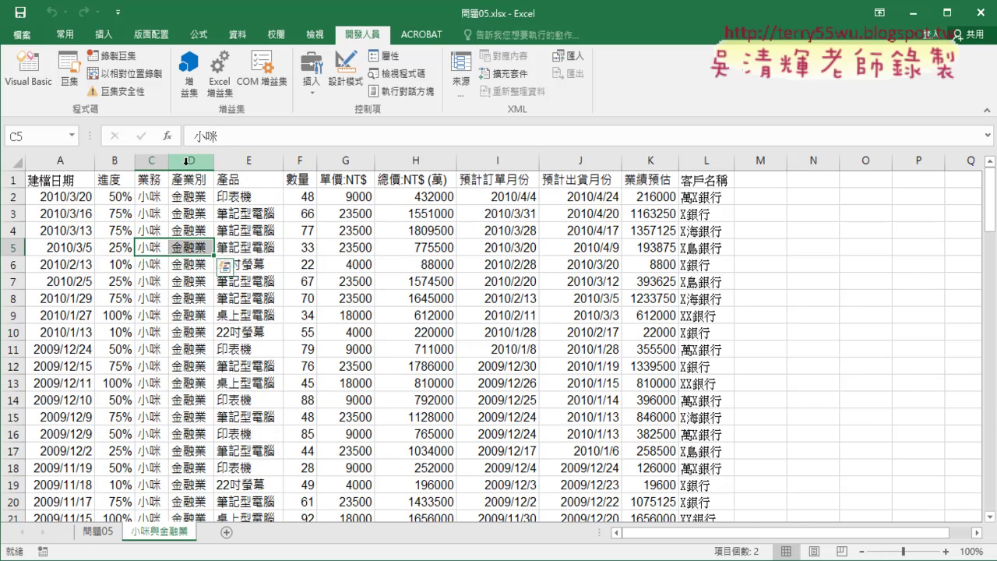
{"action": "left_click_drag", "start_coordinate": [186, 161], "coordinate": [151, 161]}
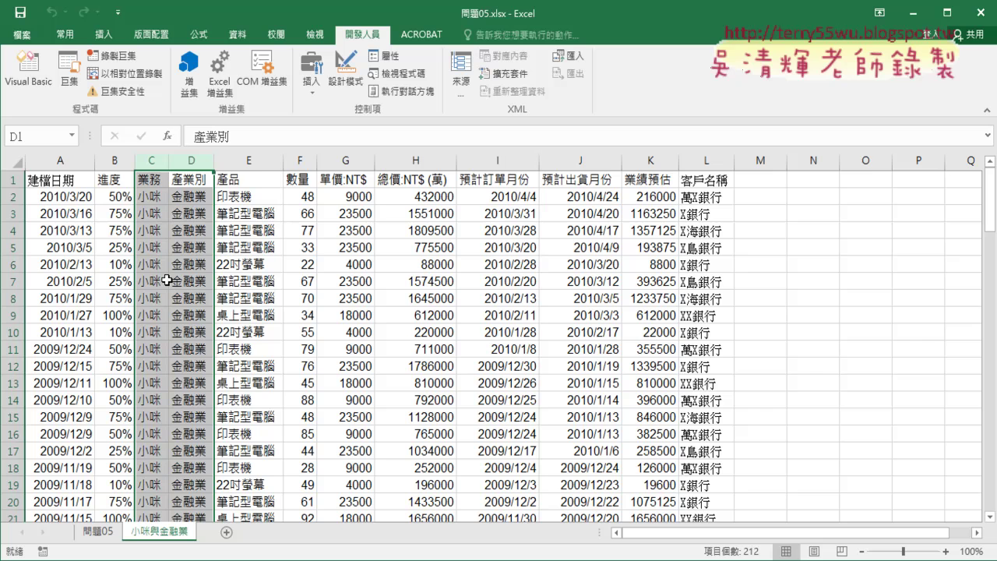
Return to 問題05, open the VBA editor and highlight the 多重篩選_業務與產業別 macro name
{"action": "left_click", "coordinate": [102, 536]}
{"action": "left_click", "coordinate": [38, 78]}
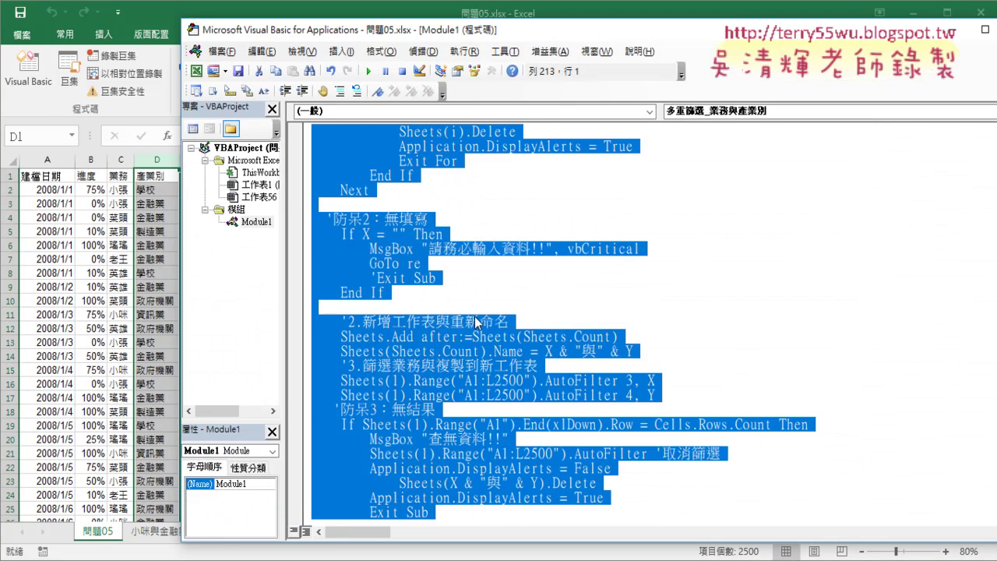
{"action": "left_click", "coordinate": [477, 321]}
{"action": "scroll", "coordinate": [479, 350], "scroll_direction": "up", "scroll_amount": 3}
{"action": "scroll", "coordinate": [467, 328], "scroll_direction": "up", "scroll_amount": 2}
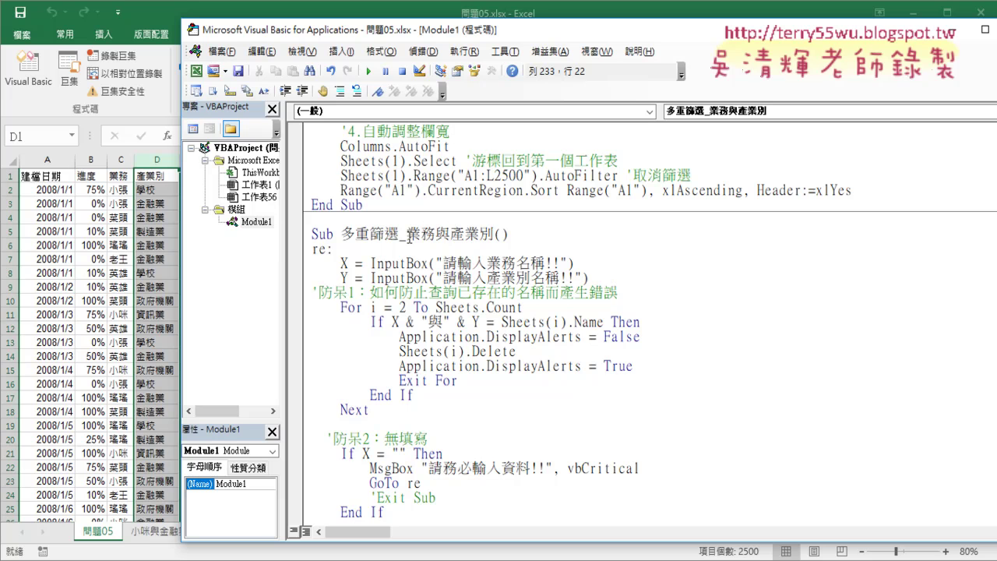
{"action": "left_click_drag", "start_coordinate": [406, 236], "coordinate": [437, 235]}
{"action": "left_click", "coordinate": [341, 234]}
{"action": "left_click_drag", "start_coordinate": [341, 233], "coordinate": [494, 235]}
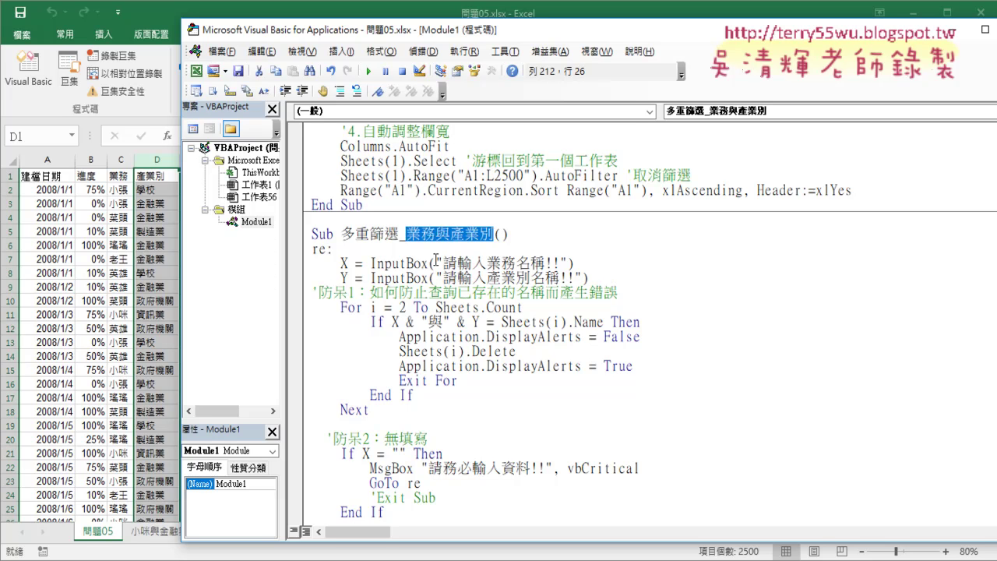
{"action": "scroll", "coordinate": [443, 293], "scroll_direction": "down", "scroll_amount": 2}
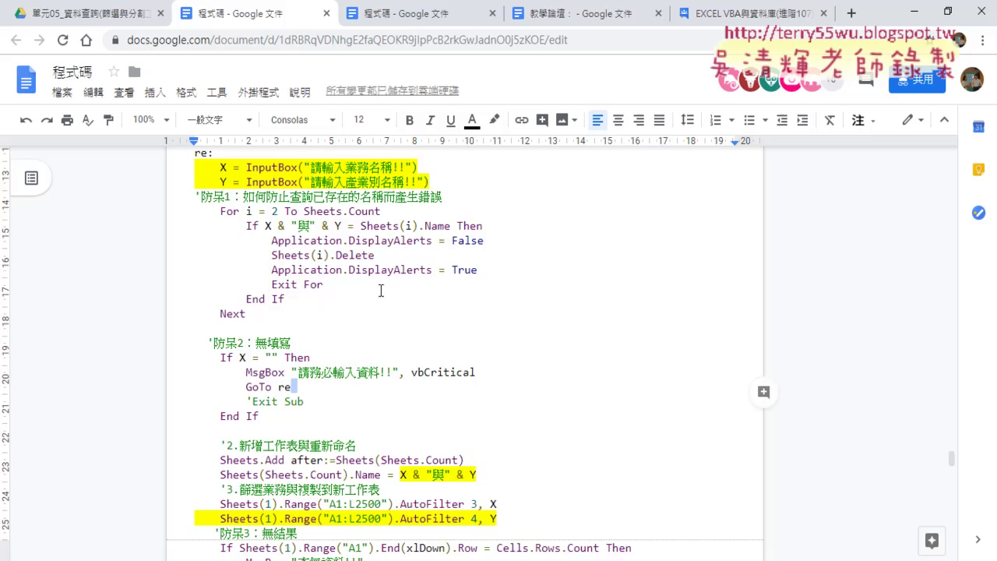
{"action": "scroll", "coordinate": [383, 289], "scroll_direction": "up", "scroll_amount": 2}
{"action": "left_click_drag", "start_coordinate": [430, 335], "coordinate": [184, 319]}
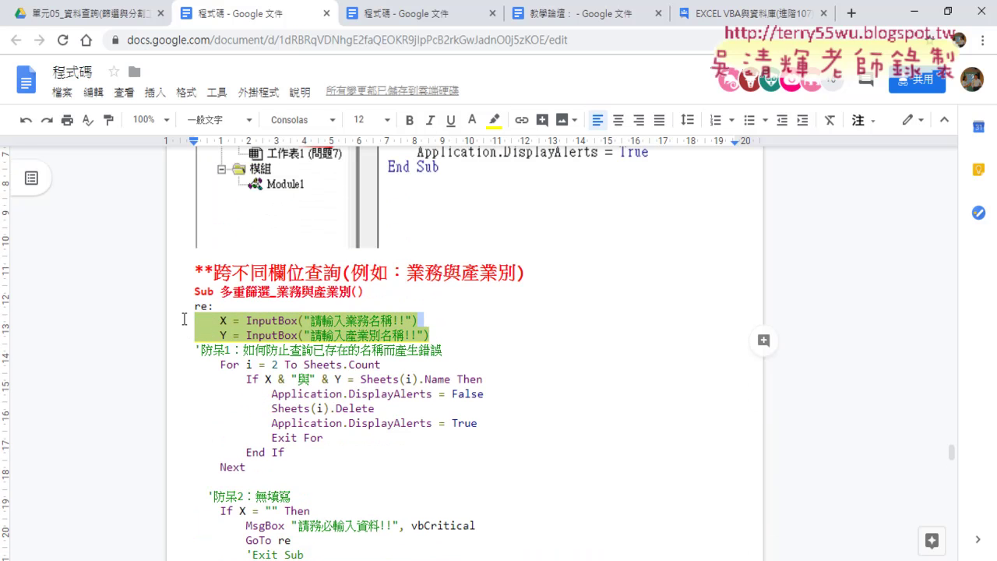
{"action": "scroll", "coordinate": [184, 319], "scroll_direction": "down", "scroll_amount": 2}
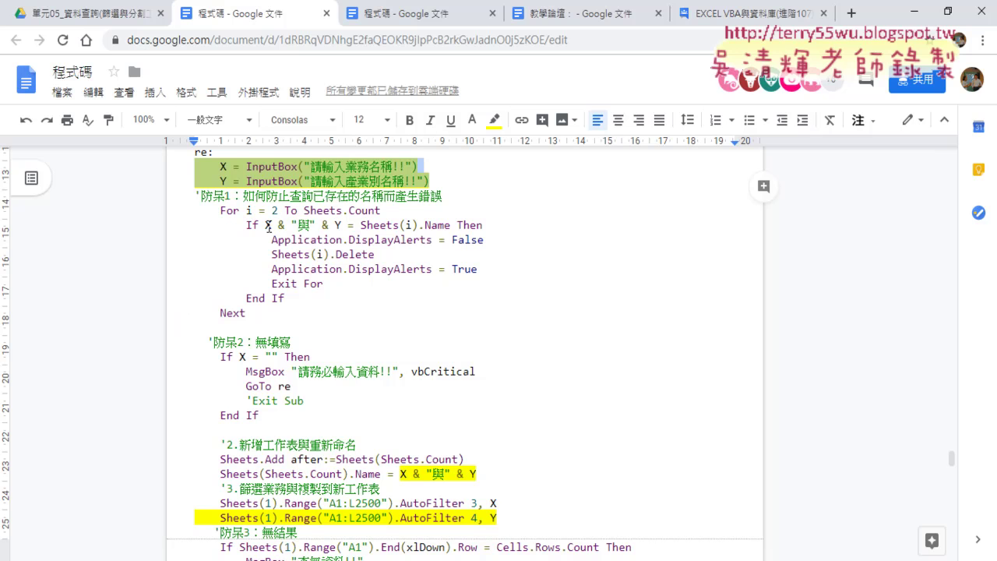
{"action": "left_click_drag", "start_coordinate": [265, 225], "coordinate": [340, 225]}
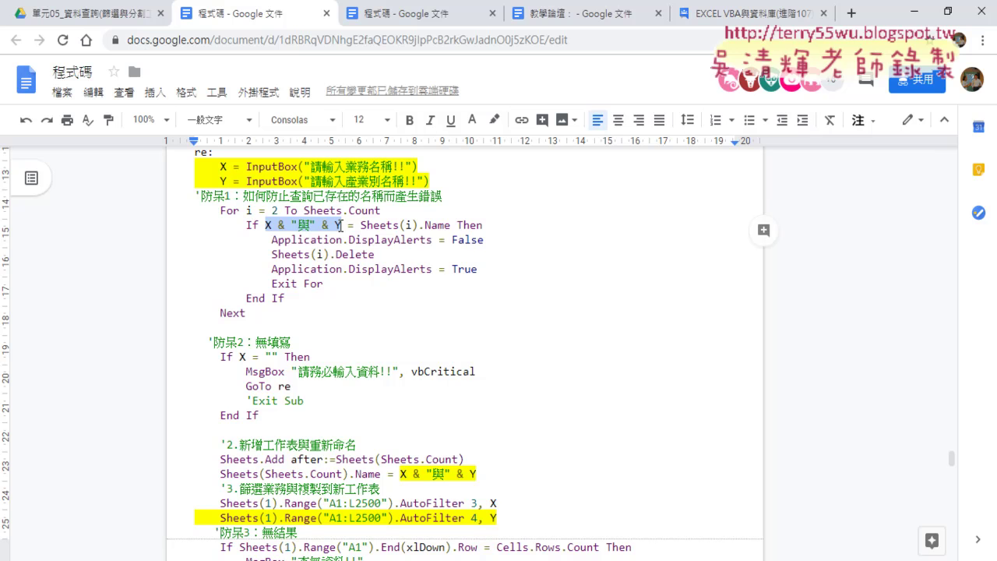
{"action": "scroll", "coordinate": [418, 294], "scroll_direction": "down", "scroll_amount": 1}
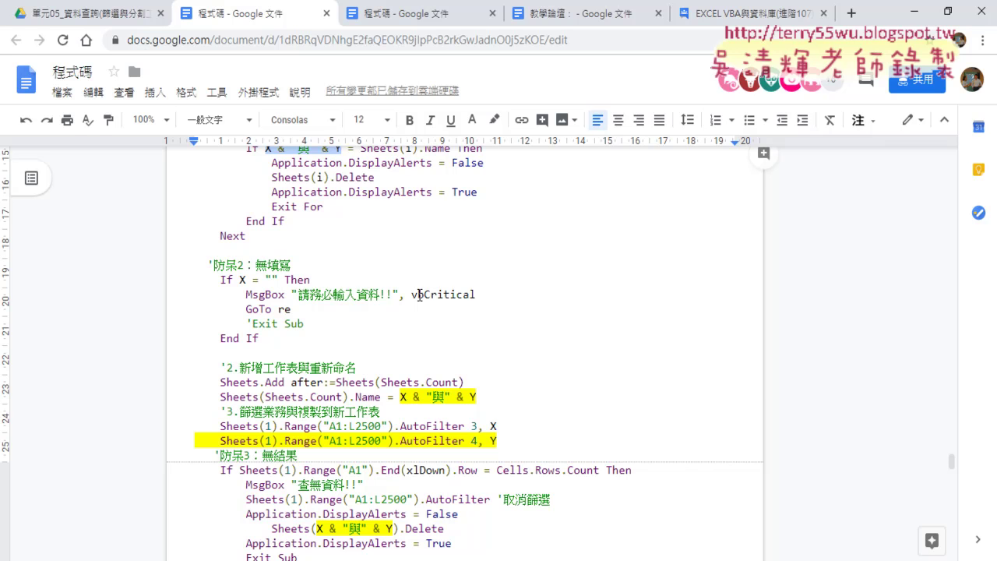
{"action": "scroll", "coordinate": [419, 294], "scroll_direction": "down", "scroll_amount": 1}
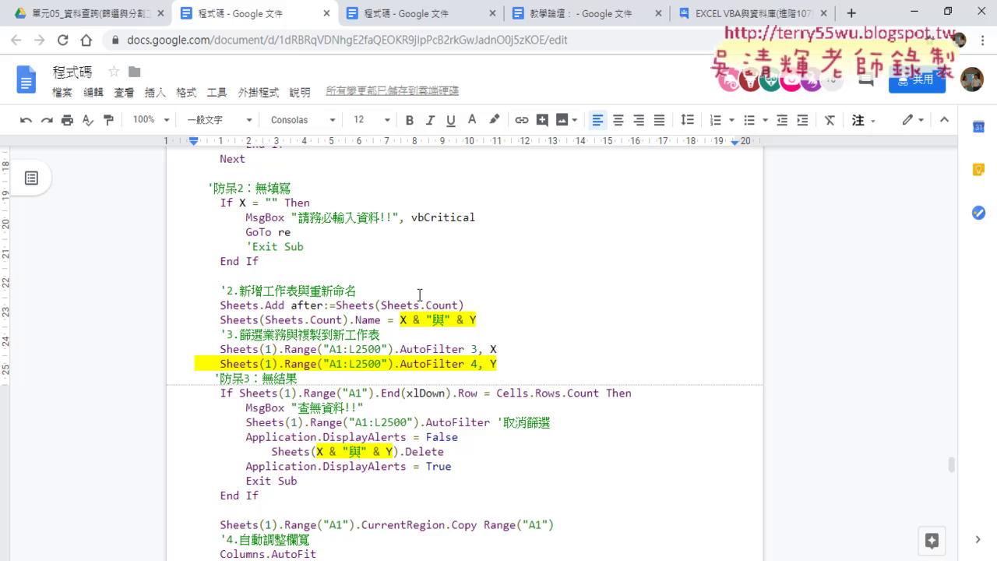
{"action": "scroll", "coordinate": [459, 366], "scroll_direction": "down", "scroll_amount": 1}
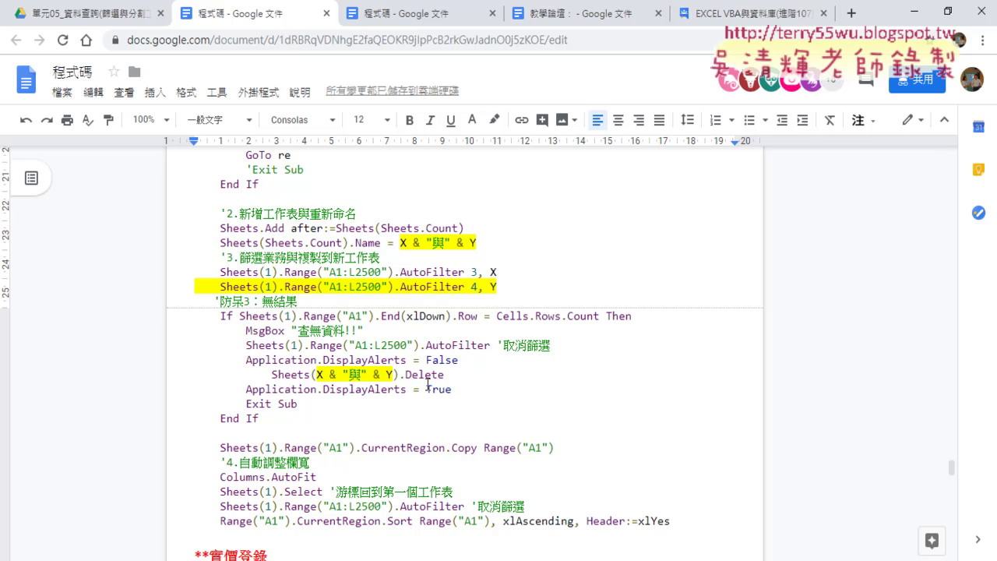
{"action": "mouse_move", "coordinate": [508, 288]}
{"action": "left_mouse_down"}
{"action": "mouse_move", "coordinate": [196, 286]}
{"action": "mouse_move", "coordinate": [203, 272]}
{"action": "mouse_move", "coordinate": [514, 277]}
{"action": "left_mouse_up"}
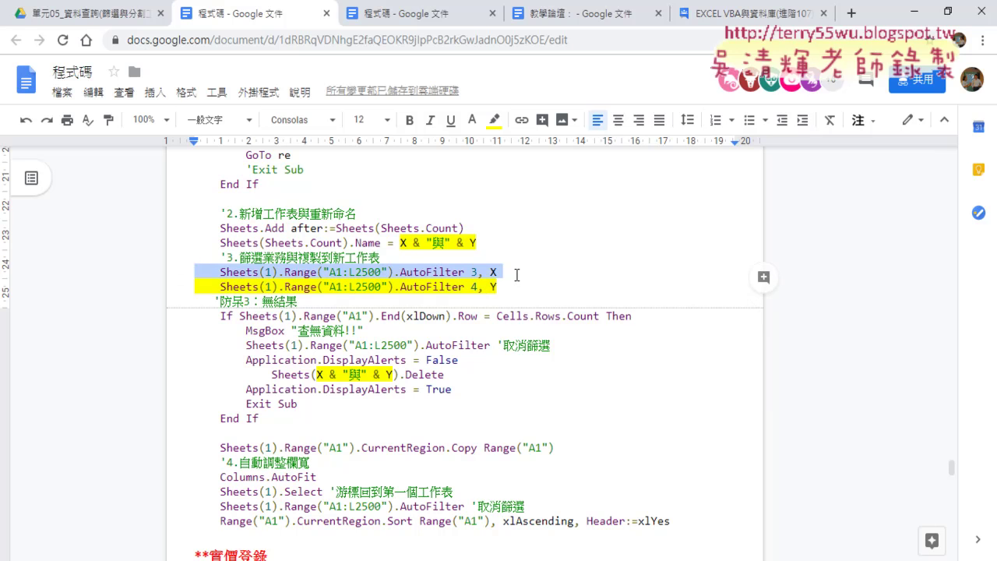
{"action": "left_click", "coordinate": [473, 272]}
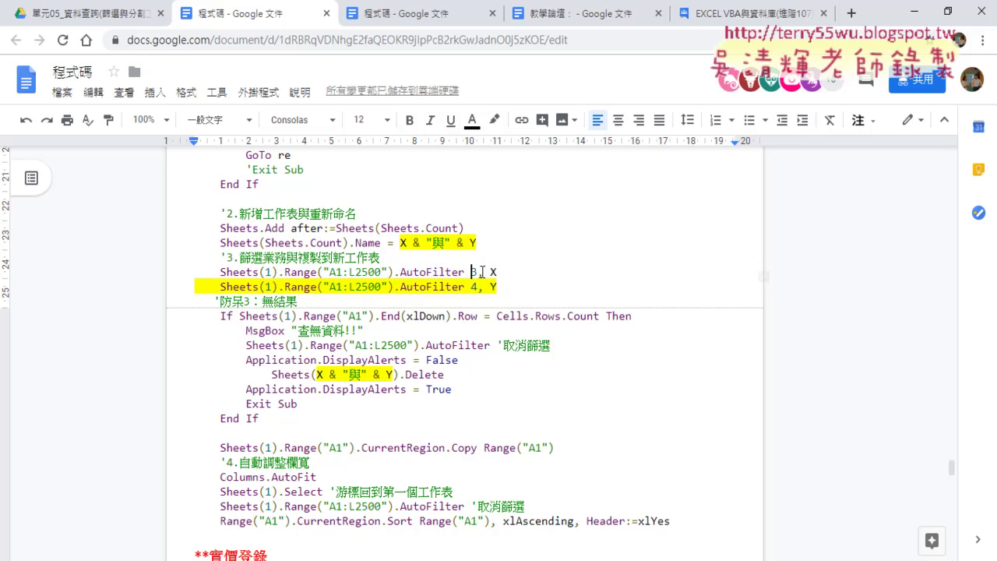
{"action": "double_click", "coordinate": [494, 272]}
{"action": "left_click_drag", "start_coordinate": [516, 289], "coordinate": [168, 287]}
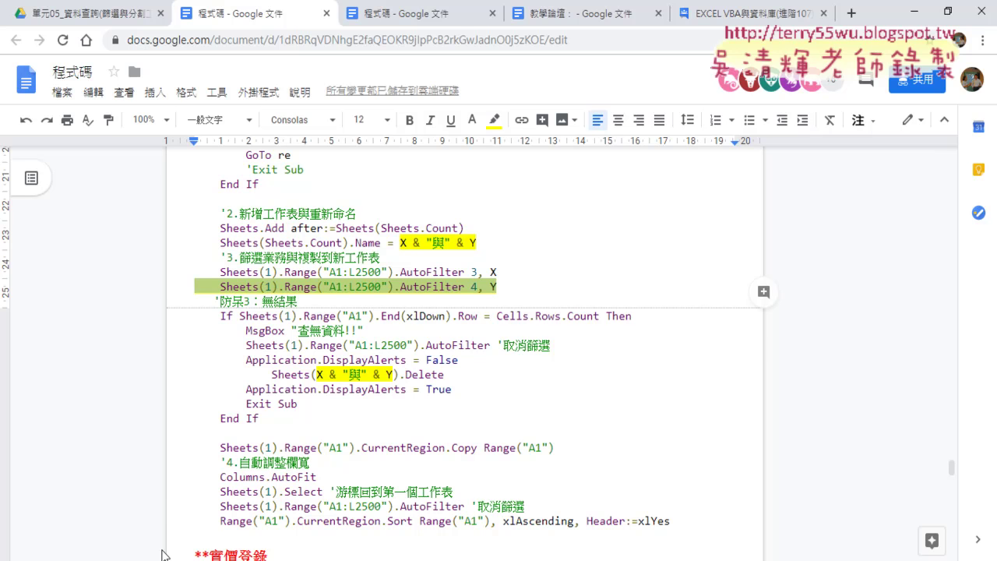
{"action": "left_click", "coordinate": [166, 556]}
{"action": "left_click", "coordinate": [175, 544]}
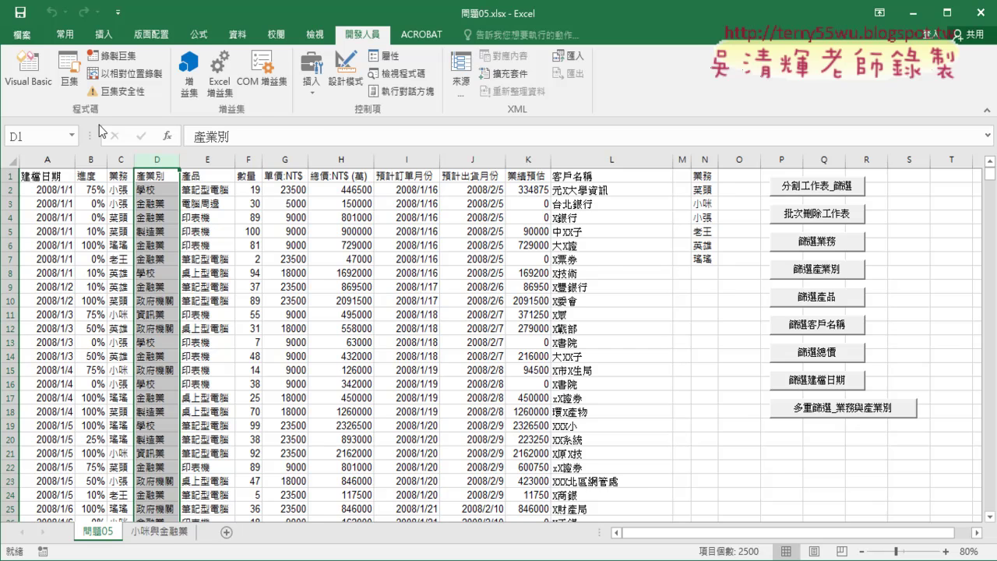
{"action": "left_click", "coordinate": [35, 84]}
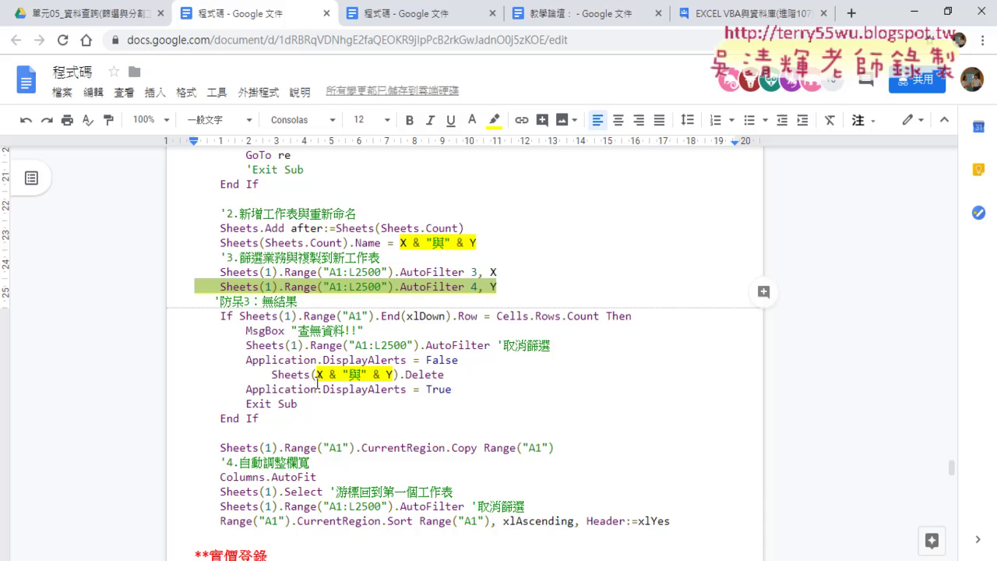
{"action": "left_click", "coordinate": [318, 388]}
Select the macro's last code lines and the 實價登錄 heading in the notes
{"action": "scroll", "coordinate": [427, 468], "scroll_direction": "down", "scroll_amount": 1}
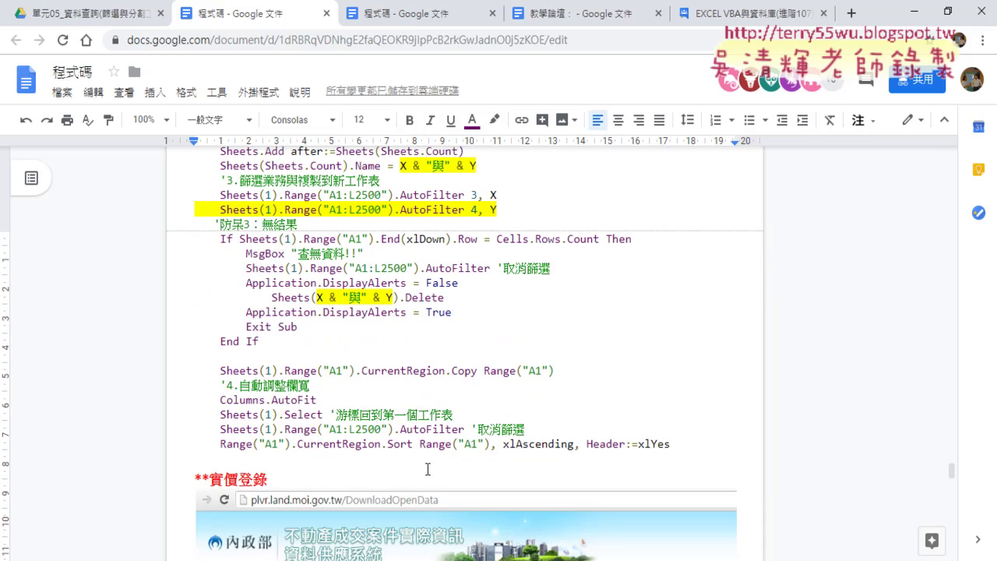
{"action": "mouse_move", "coordinate": [672, 444]}
{"action": "left_mouse_down"}
{"action": "mouse_move", "coordinate": [224, 432]}
{"action": "mouse_move", "coordinate": [182, 444]}
{"action": "left_mouse_up"}
{"action": "scroll", "coordinate": [182, 444], "scroll_direction": "down", "scroll_amount": 2}
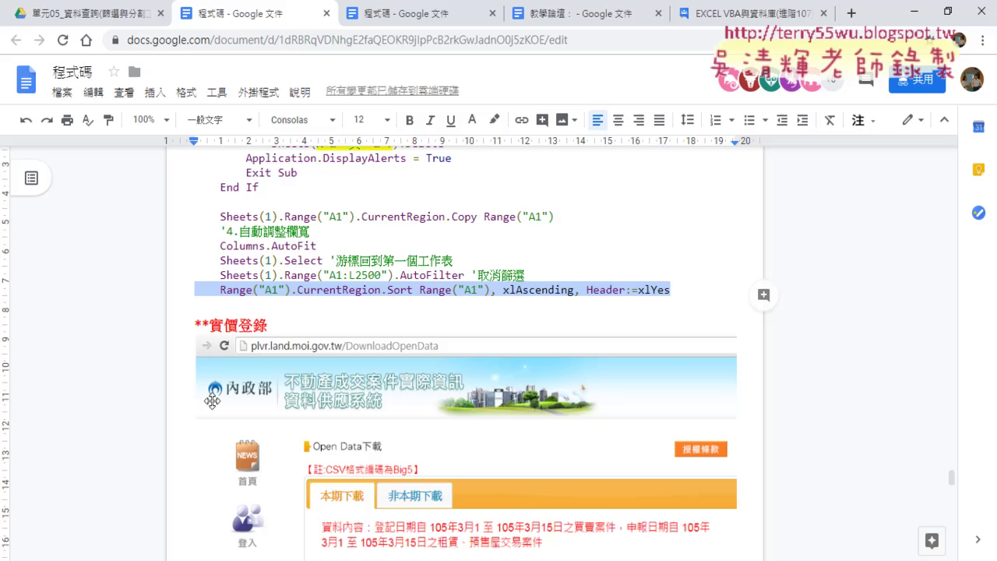
{"action": "left_click_drag", "start_coordinate": [267, 325], "coordinate": [209, 326]}
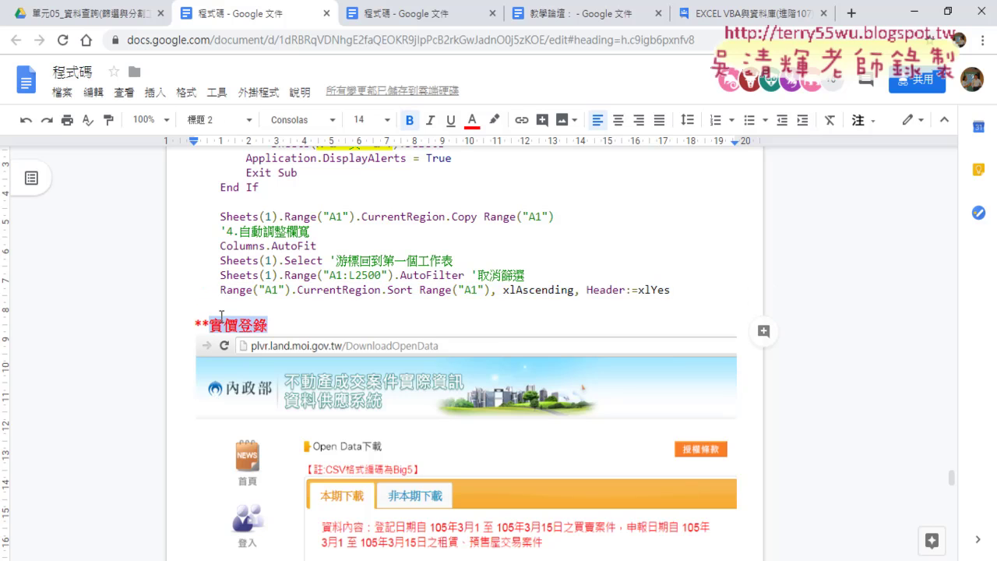
Open 範例：台北市實價登錄.xlsx from the local 單元05 folder
{"action": "left_click", "coordinate": [138, 7]}
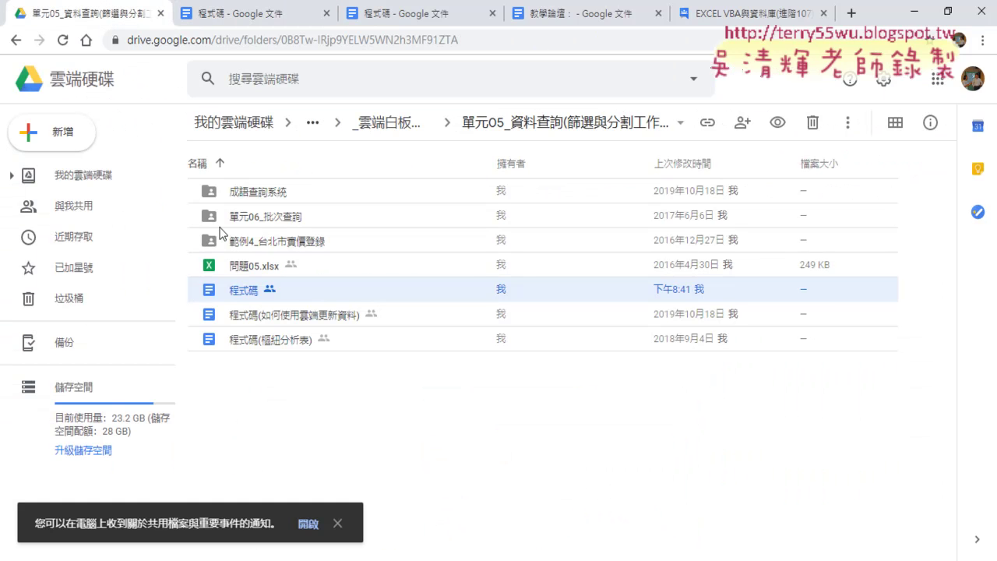
{"action": "key", "text": "alt+Tab"}
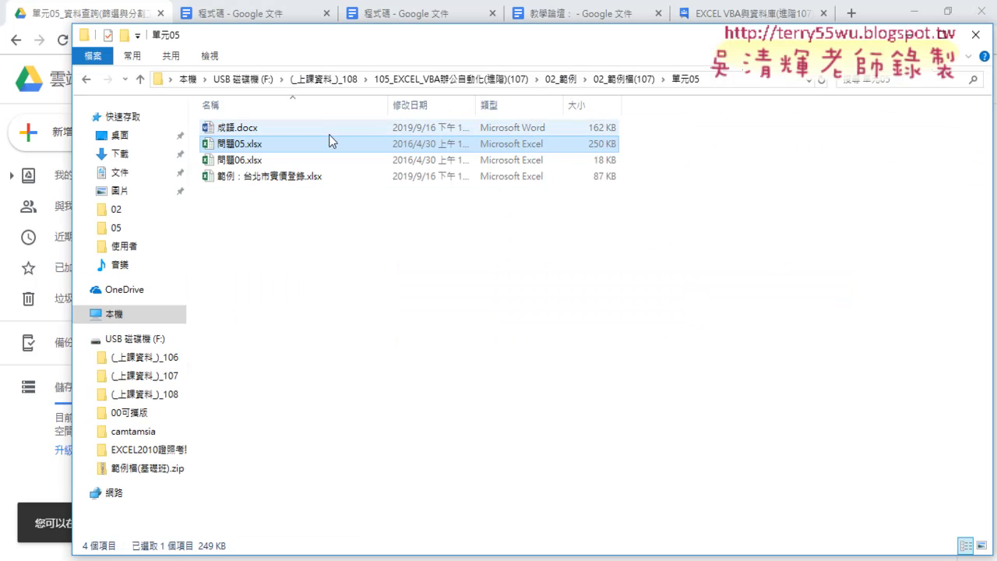
{"action": "left_click", "coordinate": [311, 180]}
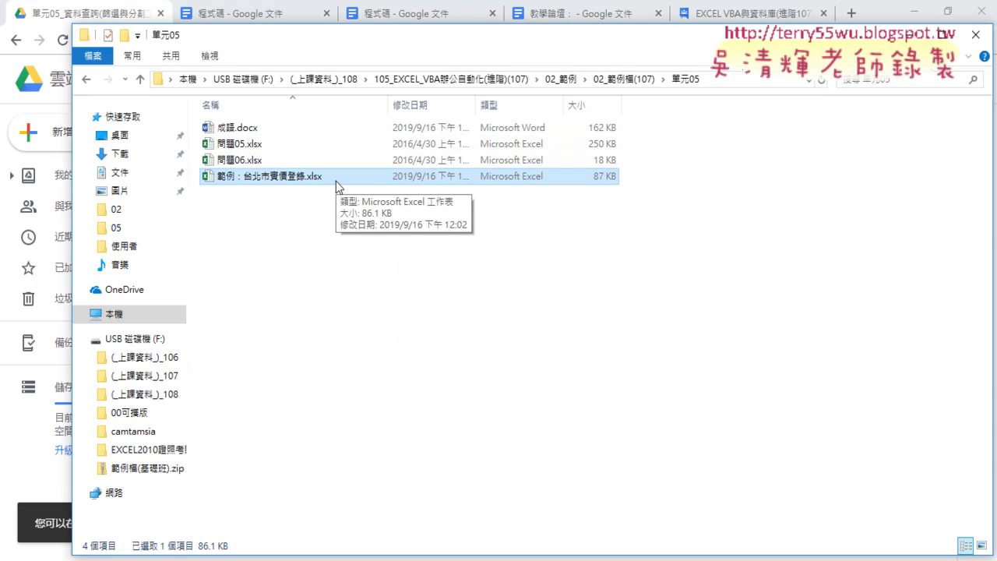
{"action": "double_click", "coordinate": [336, 181]}
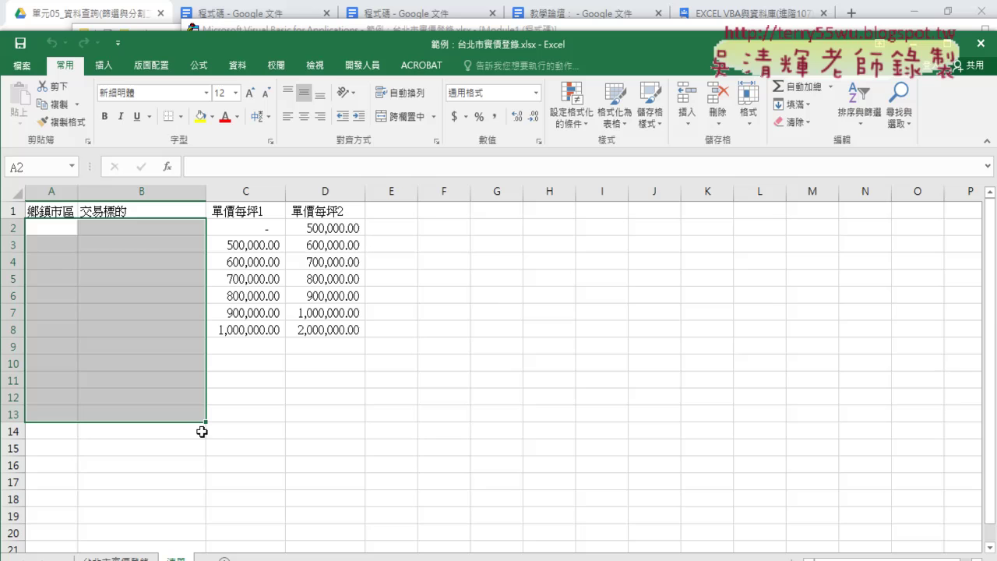
Maximize Excel, switch to the 台北市實價登錄 sheet and inspect the 交易年月 column D
{"action": "double_click", "coordinate": [423, 41]}
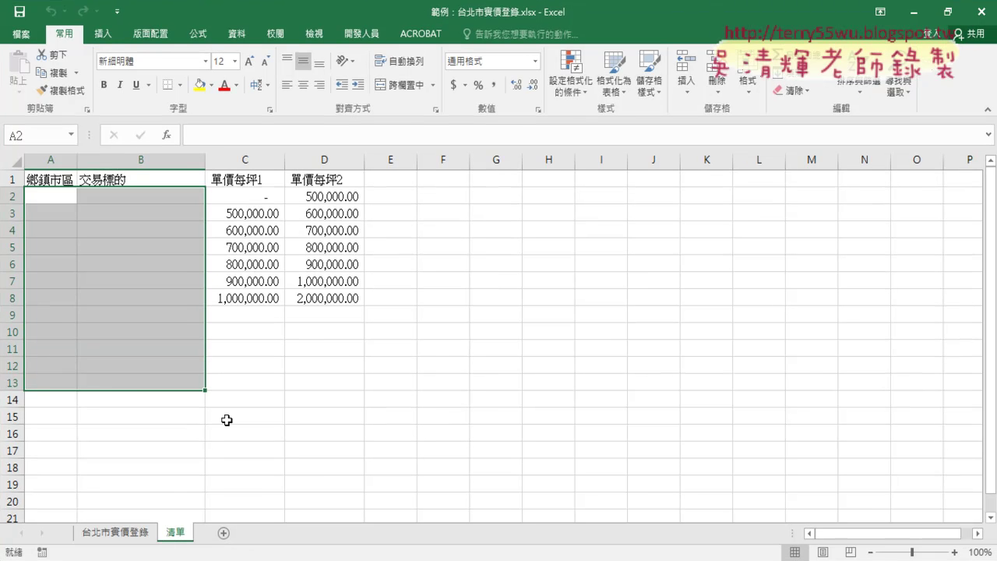
{"action": "left_click", "coordinate": [127, 533]}
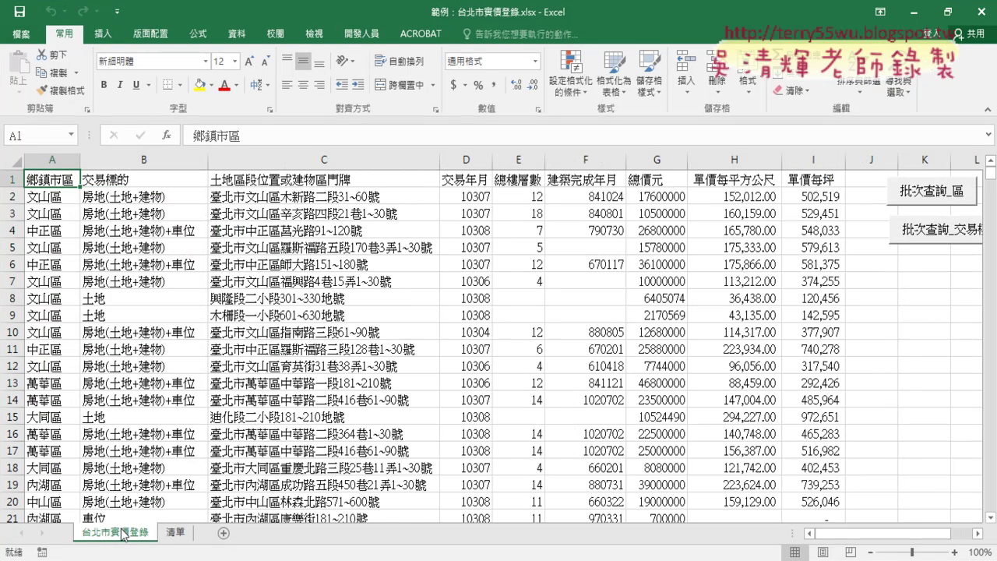
{"action": "left_click", "coordinate": [473, 163]}
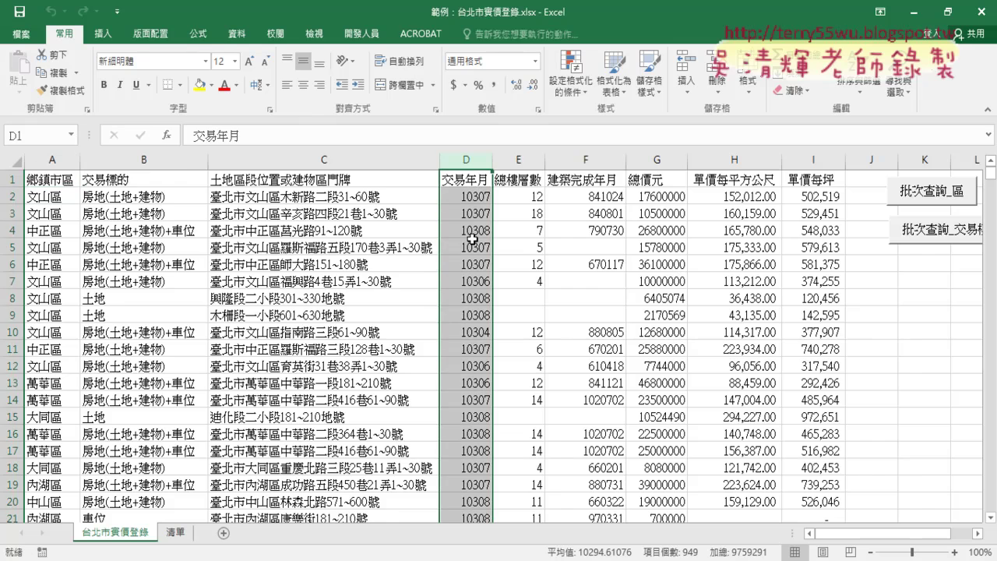
{"action": "scroll", "coordinate": [472, 264], "scroll_direction": "down", "scroll_amount": 3}
{"action": "scroll", "coordinate": [473, 296], "scroll_direction": "down", "scroll_amount": 3}
{"action": "scroll", "coordinate": [474, 298], "scroll_direction": "up", "scroll_amount": 3}
{"action": "scroll", "coordinate": [474, 298], "scroll_direction": "up", "scroll_amount": 3}
Sort ascending by 交易年月 from D1 and verify it runs from 9704 to 10309
{"action": "left_click", "coordinate": [472, 178]}
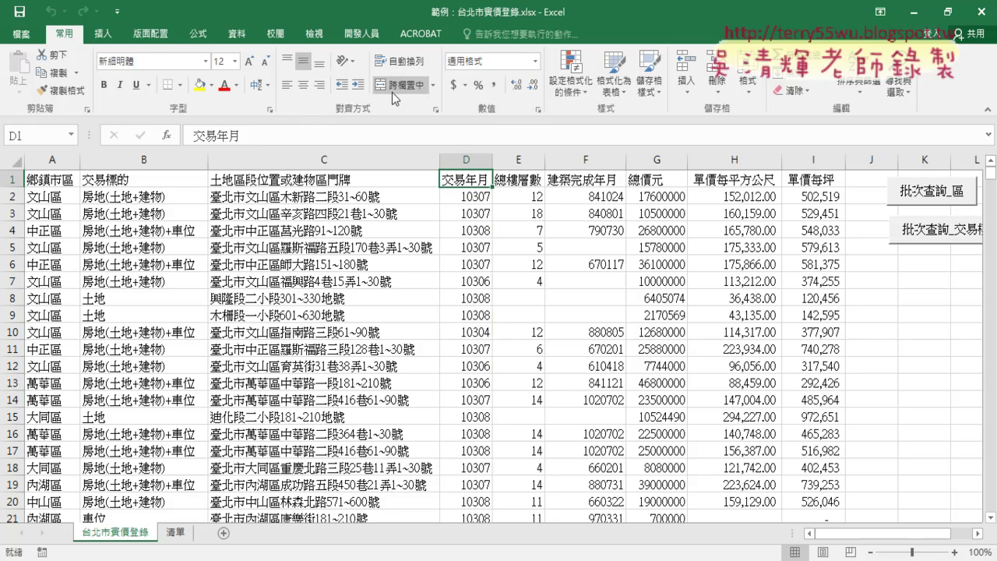
{"action": "left_click", "coordinate": [236, 33]}
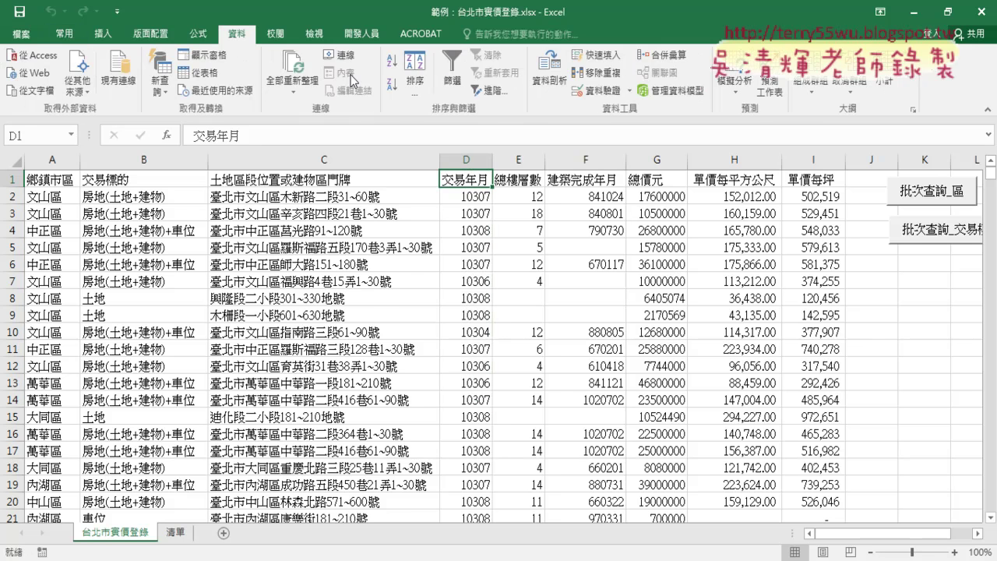
{"action": "left_click", "coordinate": [395, 65]}
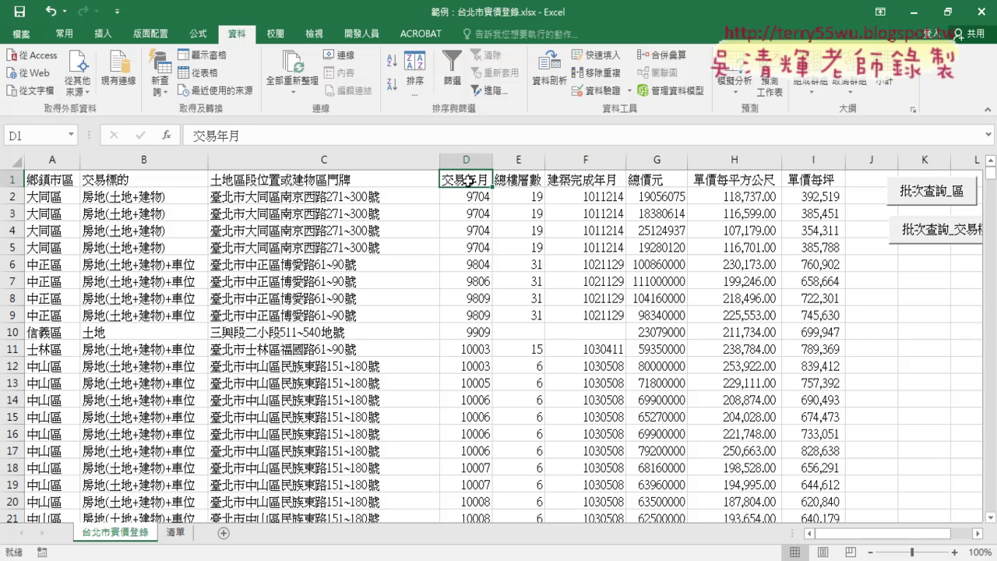
{"action": "key", "text": "ctrl+Down"}
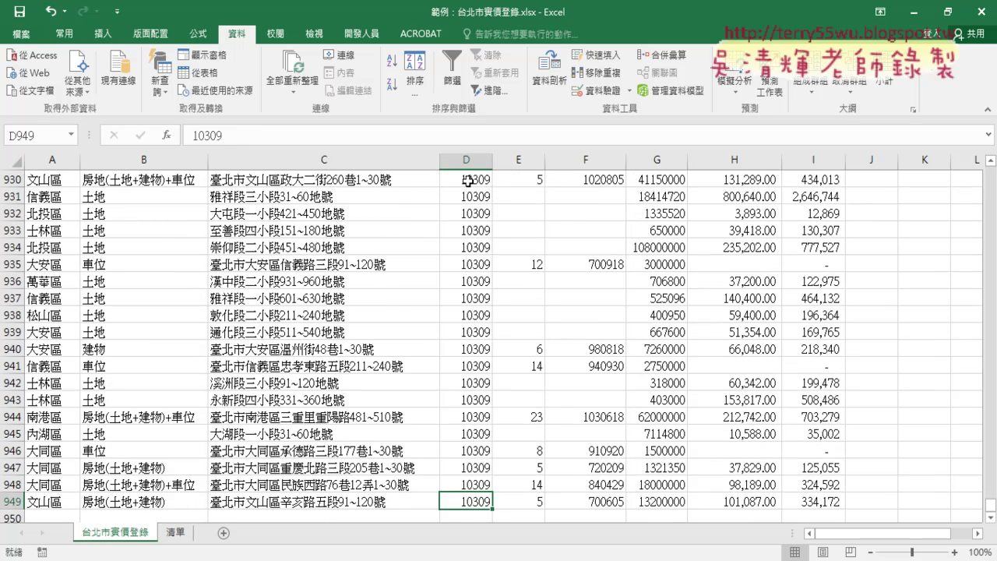
{"action": "key", "text": "ctrl+Up"}
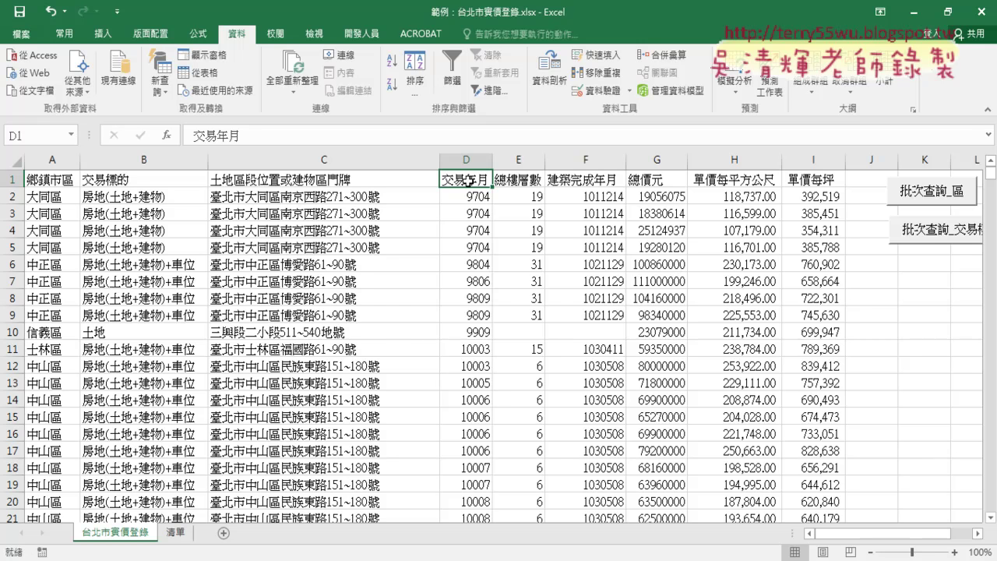
Format column G 總價元 with Comma Style and no decimal places
{"action": "left_click", "coordinate": [652, 179]}
{"action": "left_click", "coordinate": [666, 160]}
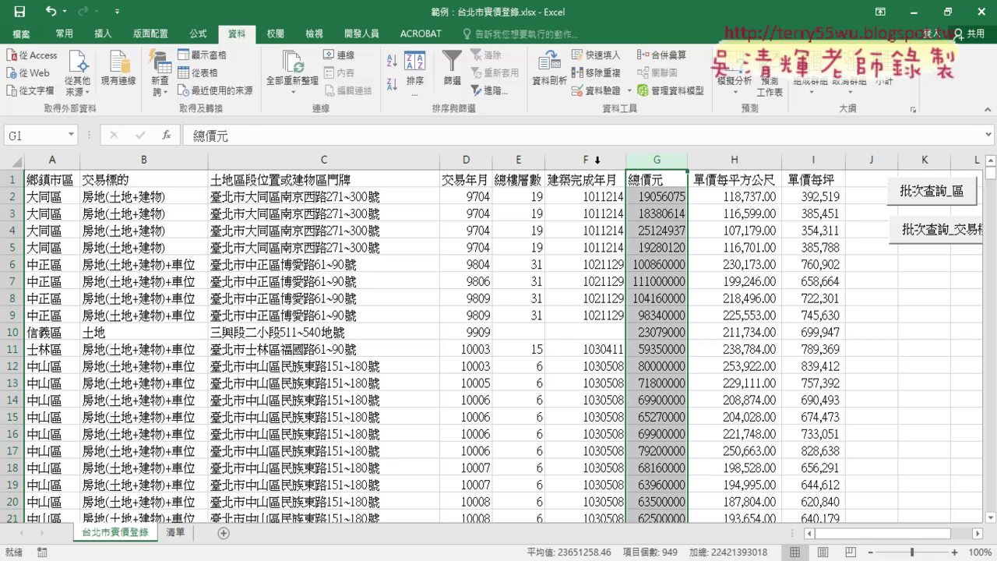
{"action": "left_click", "coordinate": [65, 34]}
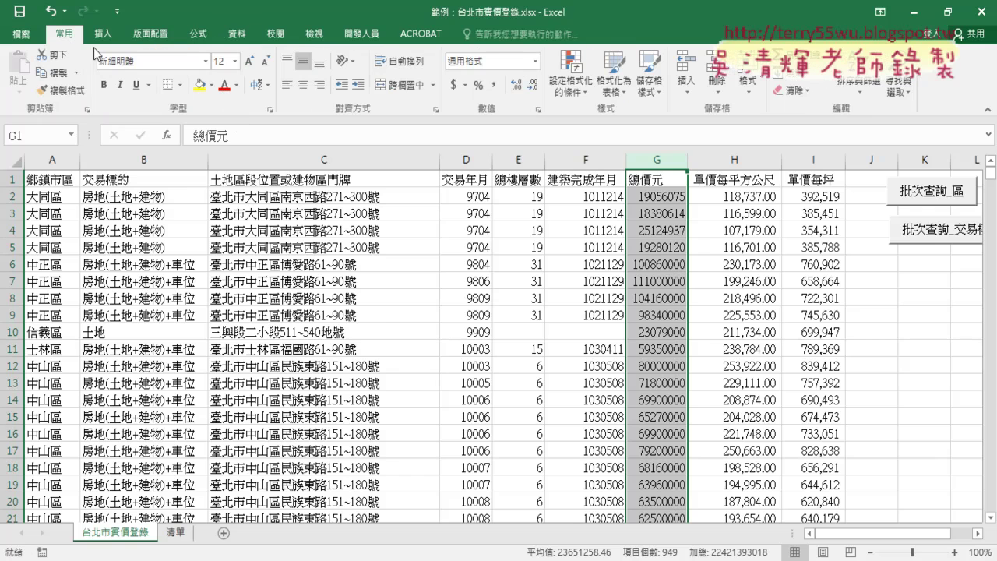
{"action": "left_click", "coordinate": [494, 84]}
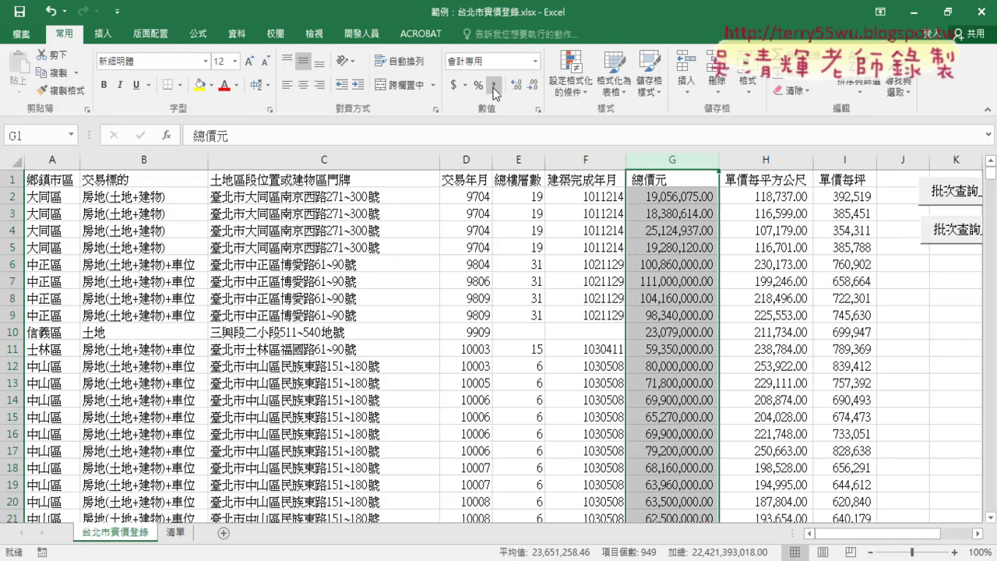
{"action": "left_click", "coordinate": [534, 84]}
{"action": "left_click", "coordinate": [534, 84]}
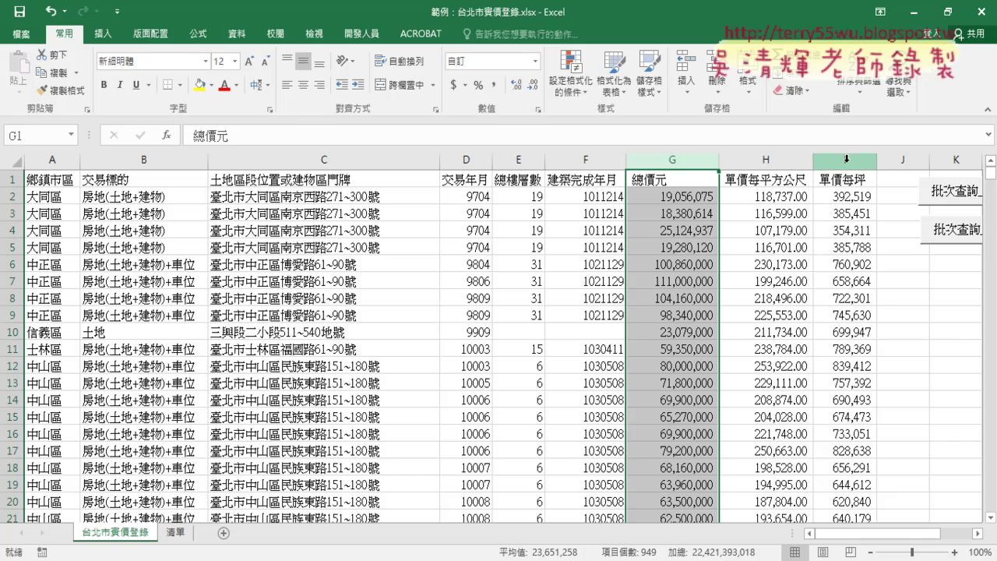
Select the 單價每坪, 單價每平方公尺 and address columns I, H and C
{"action": "left_click", "coordinate": [846, 159]}
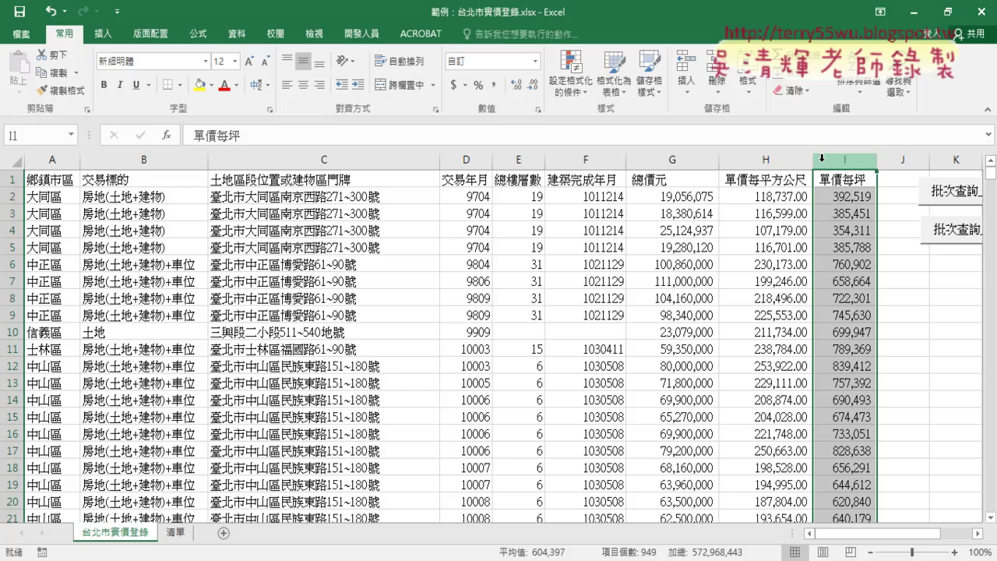
{"action": "left_click", "coordinate": [768, 159]}
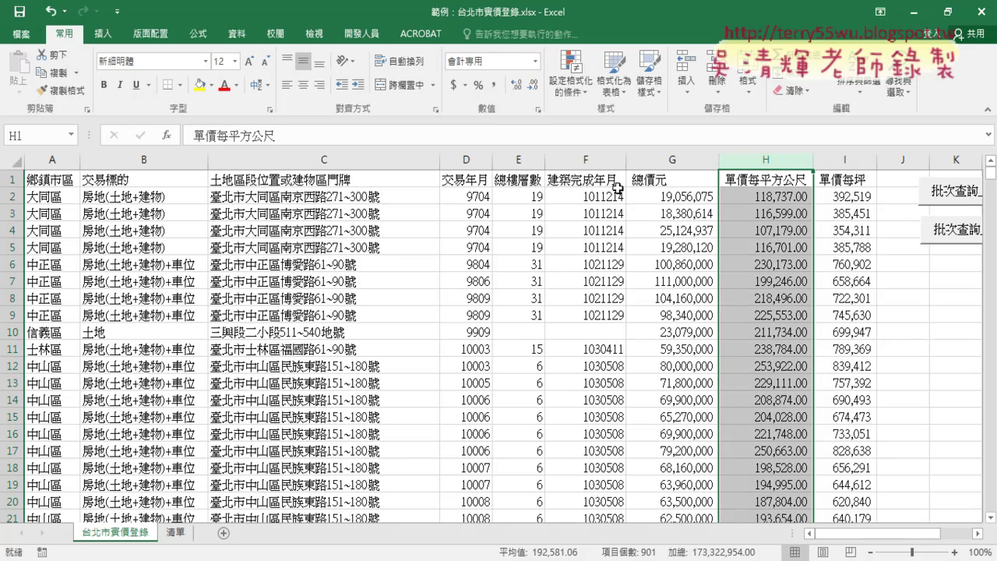
{"action": "left_click", "coordinate": [268, 161]}
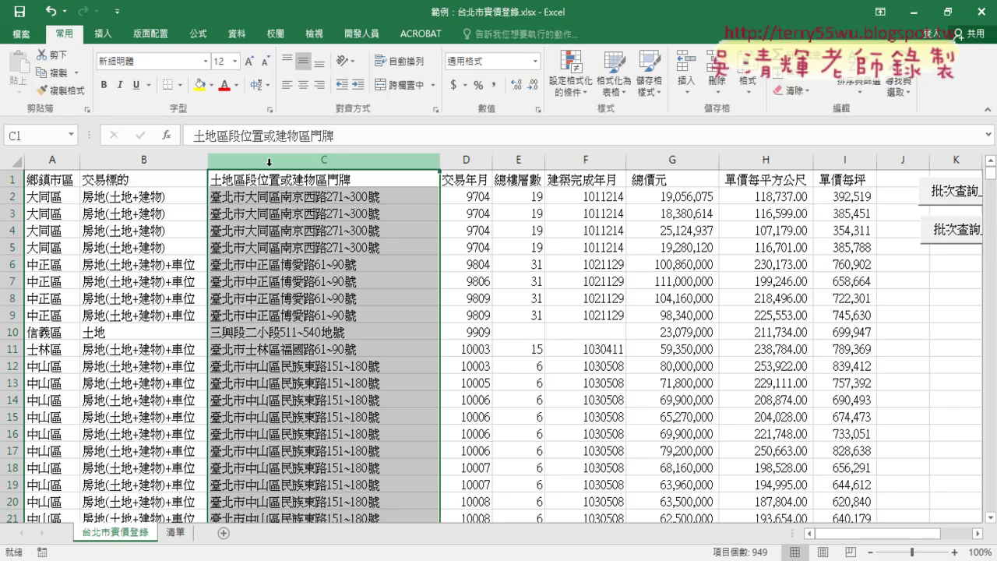